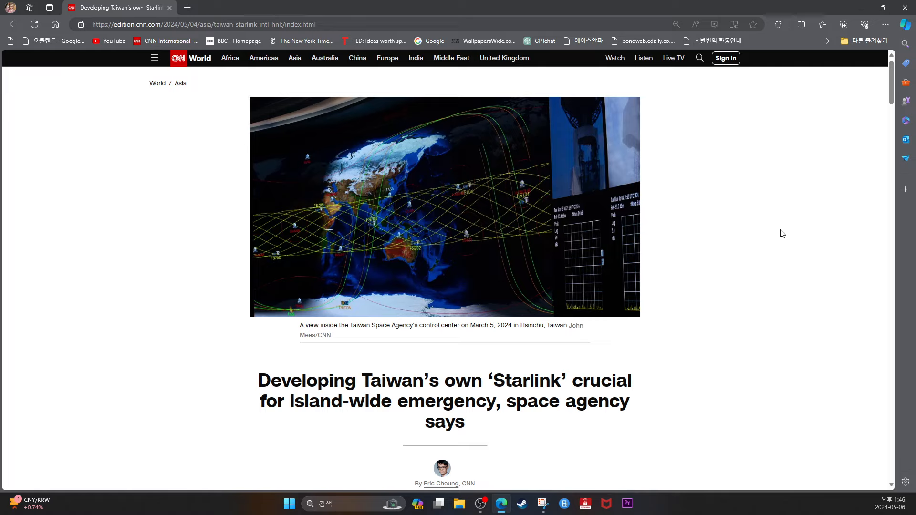
scroll(781, 280, down, 4)
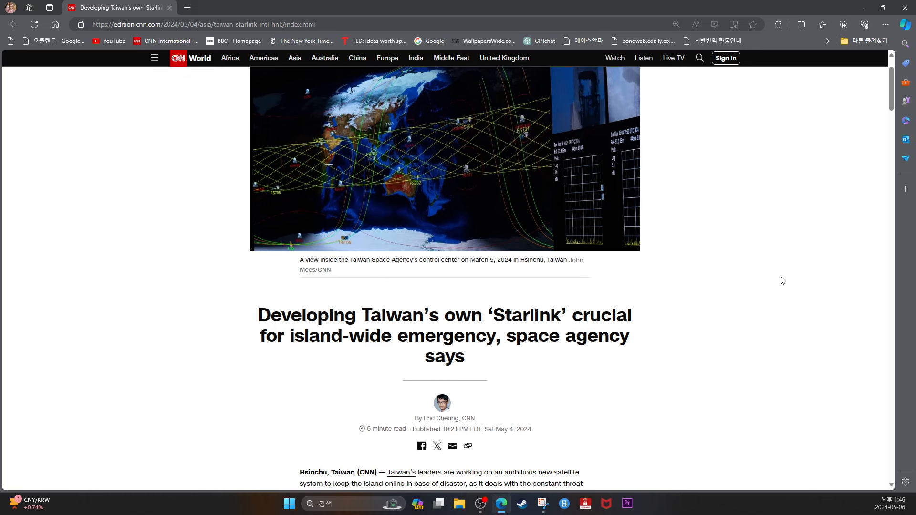
scroll(782, 280, down, 2)
scroll(782, 280, down, 2)
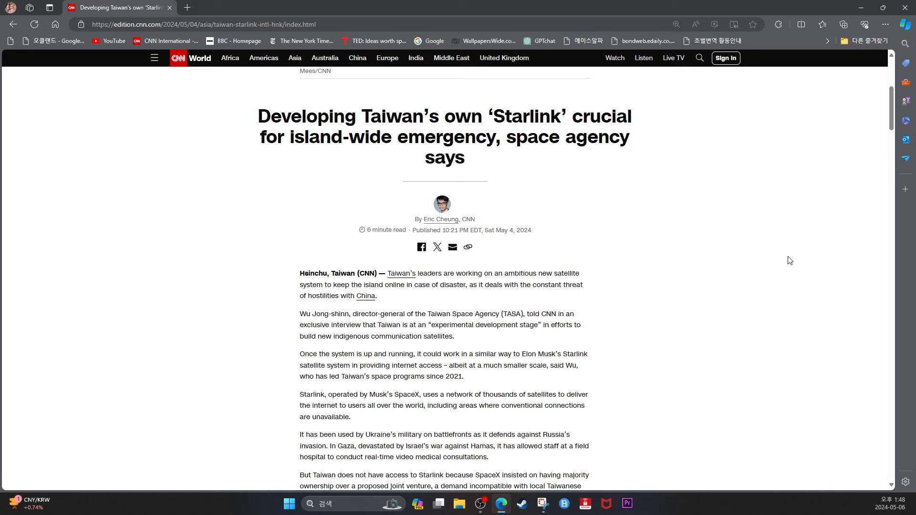
scroll(787, 261, down, 3)
scroll(787, 262, down, 2)
scroll(787, 261, down, 3)
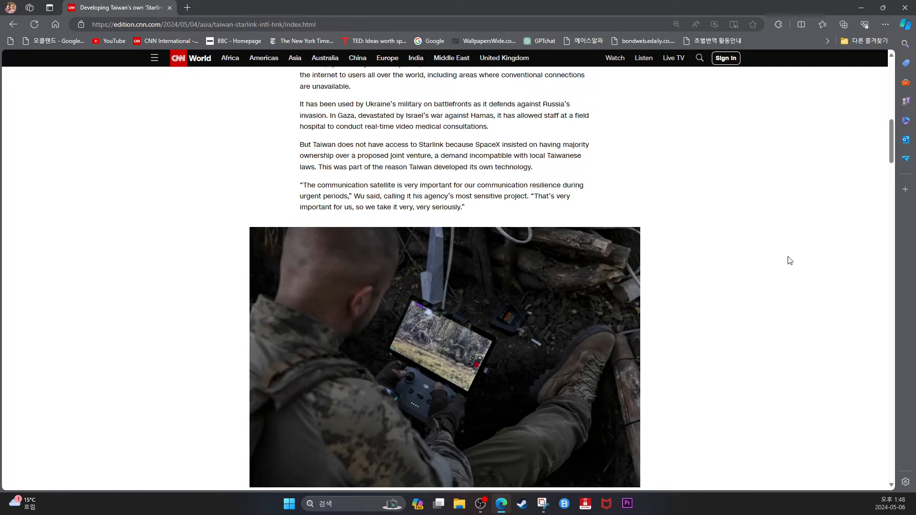
scroll(789, 414, down, 2)
scroll(731, 408, down, 1)
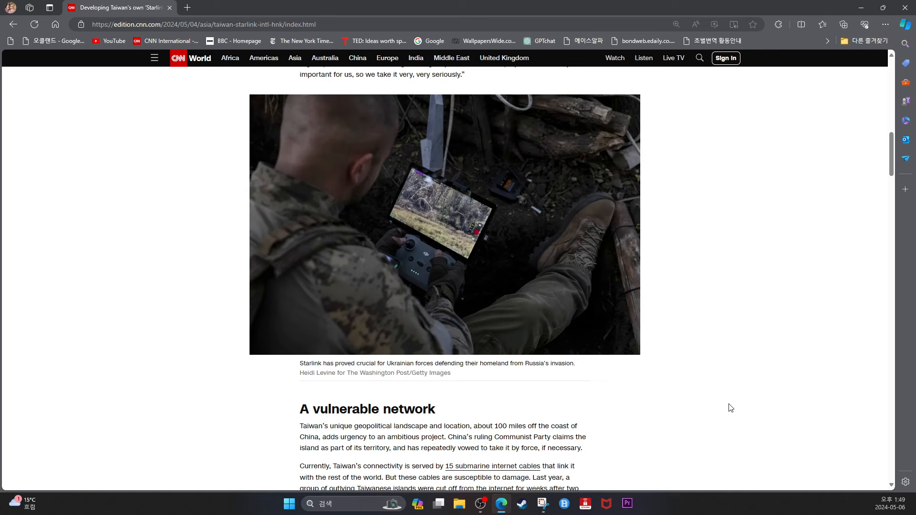
scroll(730, 407, down, 5)
scroll(729, 408, down, 2)
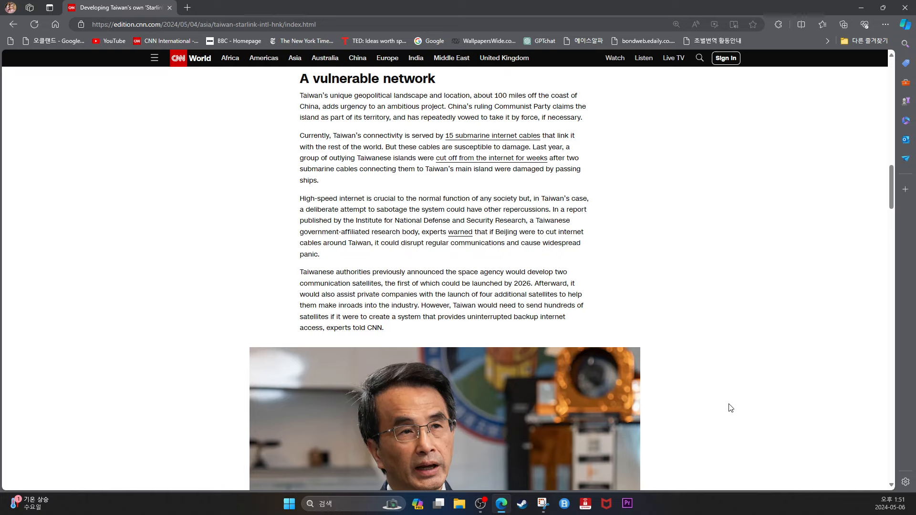
scroll(729, 408, down, 4)
scroll(679, 381, down, 4)
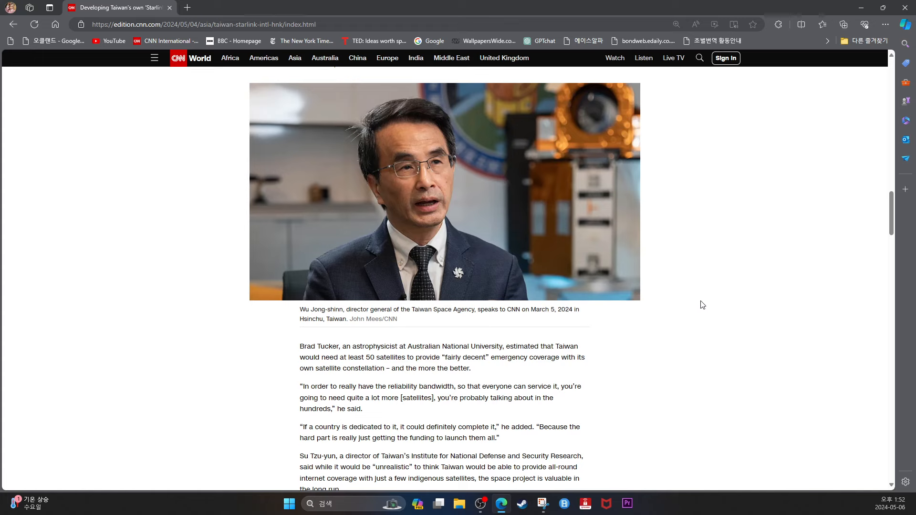
scroll(680, 377, down, 5)
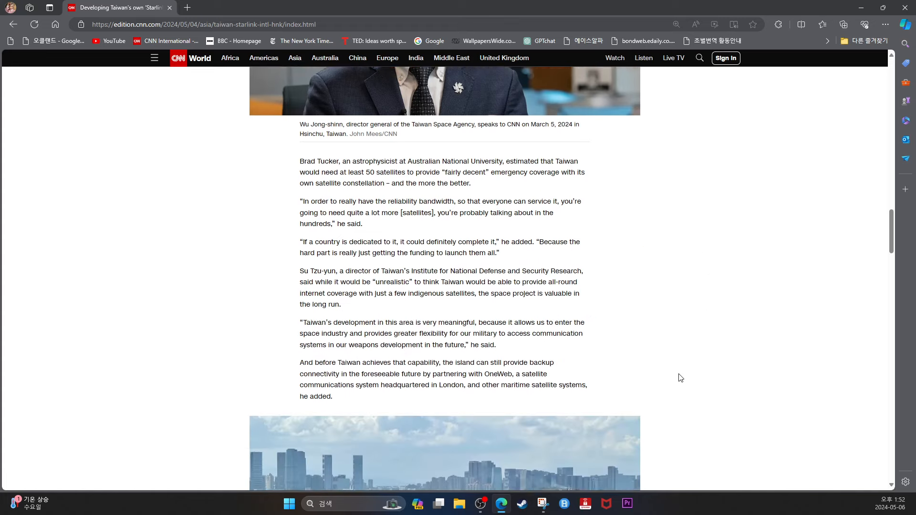
scroll(680, 377, down, 4)
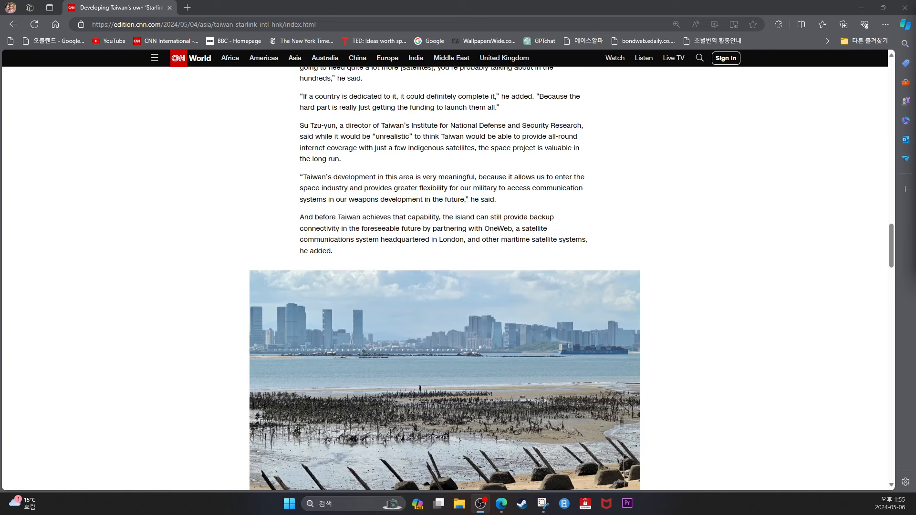
scroll(724, 236, down, 4)
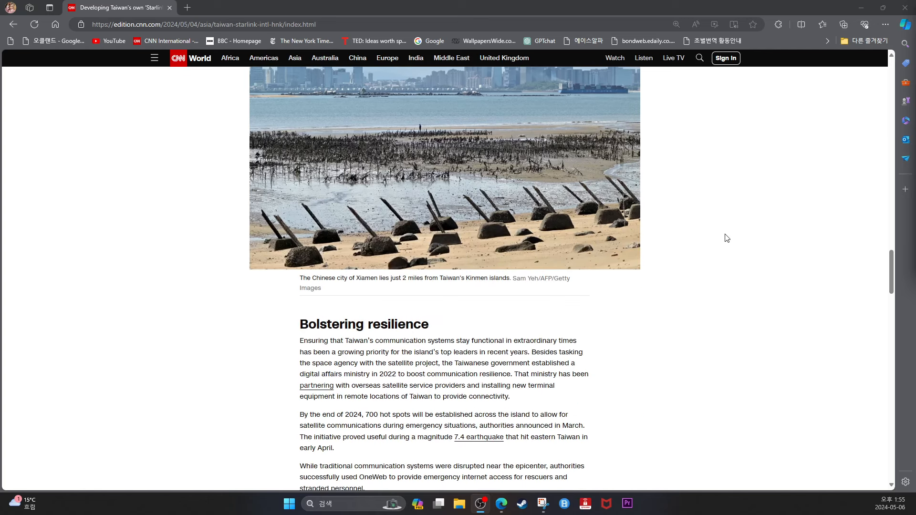
scroll(730, 228, up, 1)
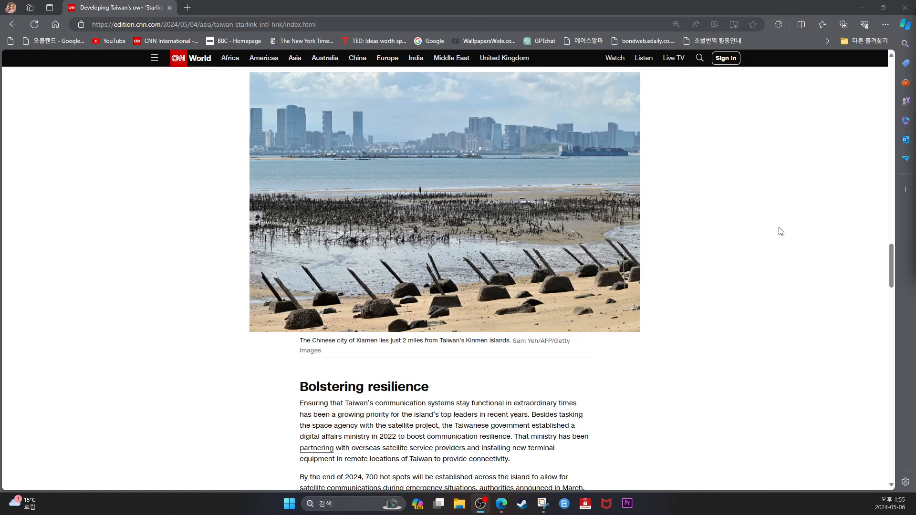
scroll(780, 231, down, 4)
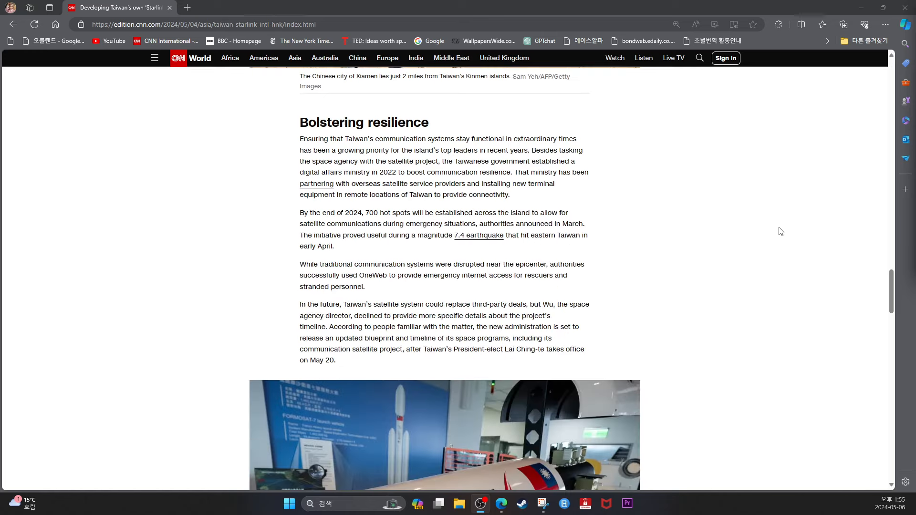
drag(891, 282, 891, 289)
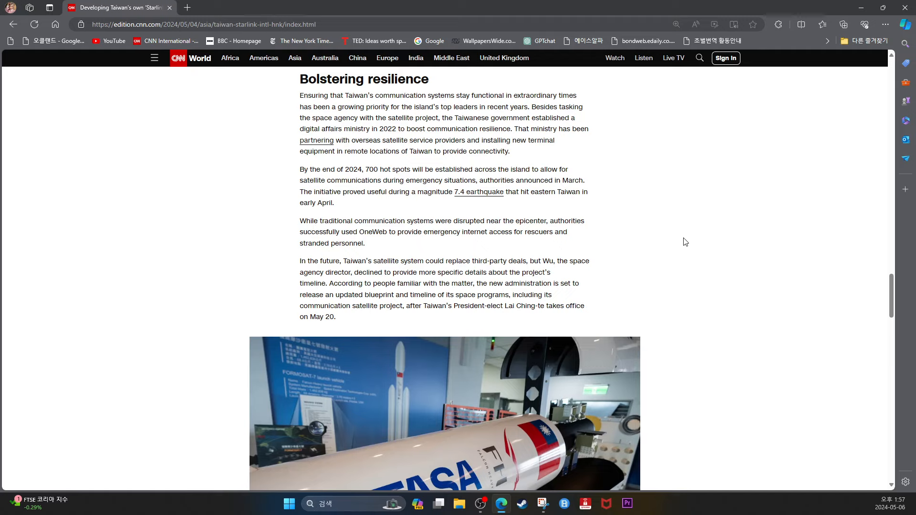
scroll(683, 242, down, 4)
scroll(684, 242, down, 4)
scroll(684, 242, down, 2)
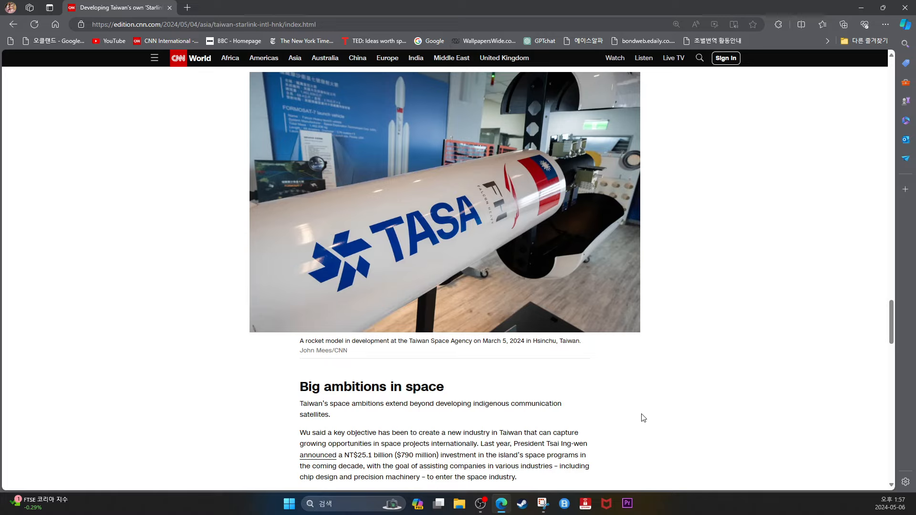
scroll(641, 416, down, 4)
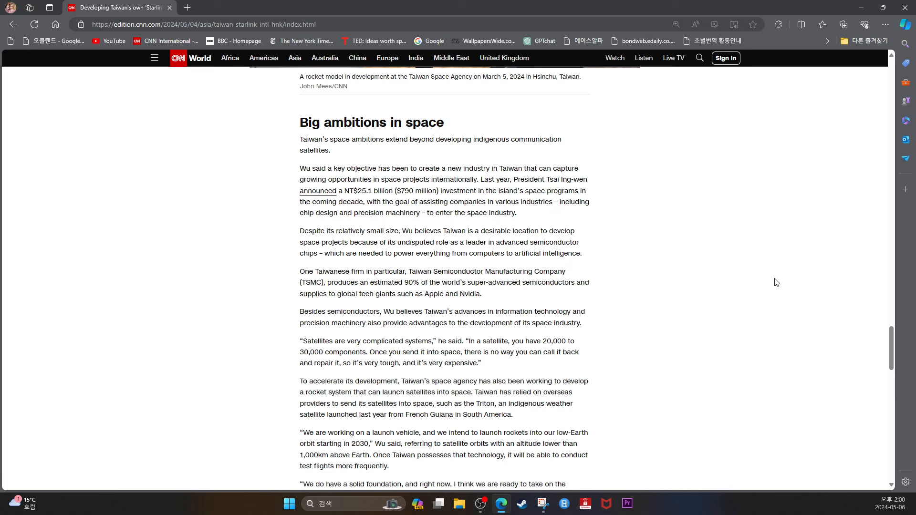
scroll(731, 297, down, 2)
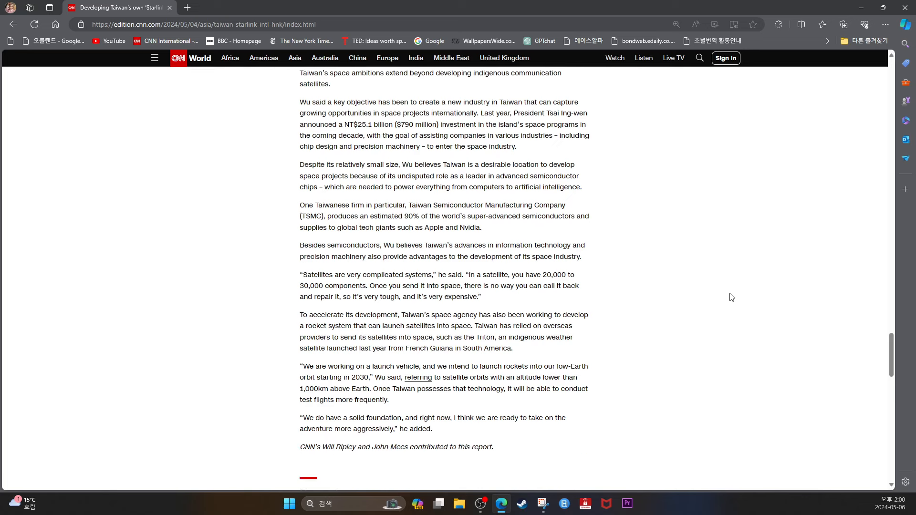
scroll(730, 297, down, 2)
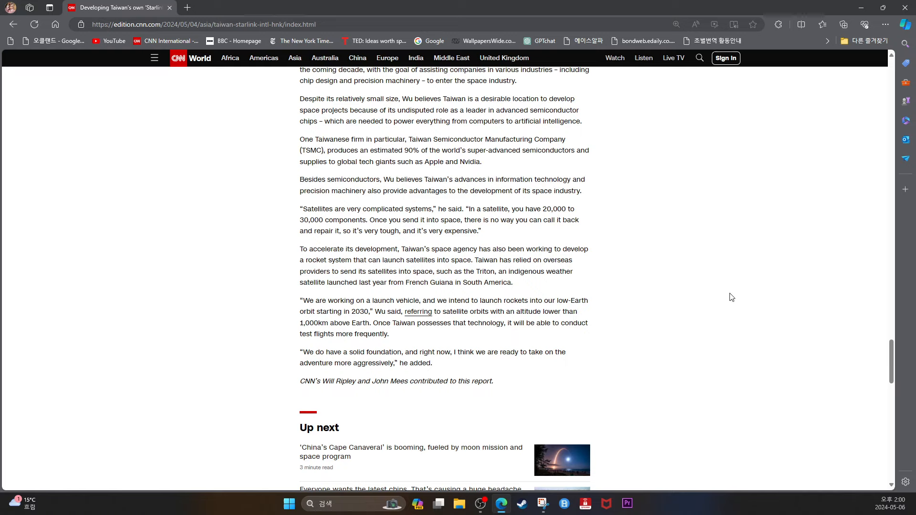